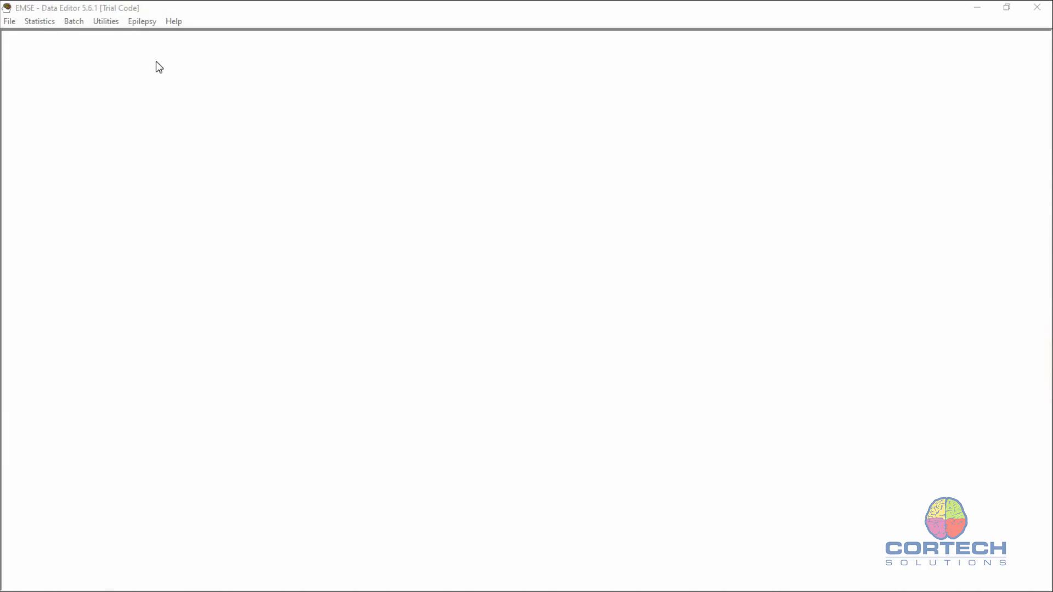
# - Start Sync and Merge time series with sub_226_alpha_placeholders_01_16_20.bdf as master file and sub_226_eyetracking_testing_block0.txt as associated file
pyautogui.click(104, 25)
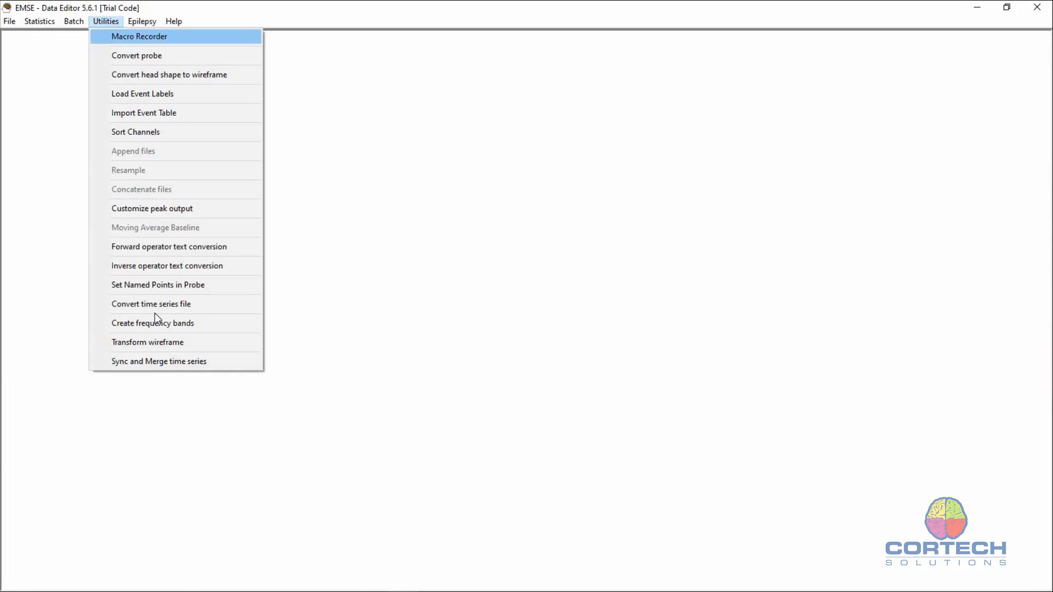
pyautogui.click(154, 362)
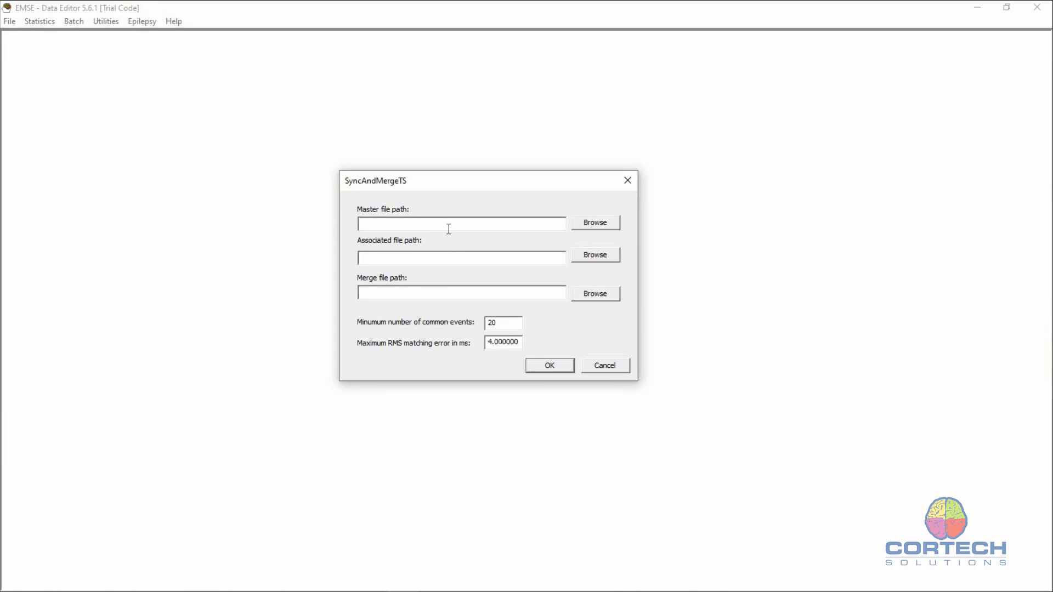
pyautogui.click(601, 222)
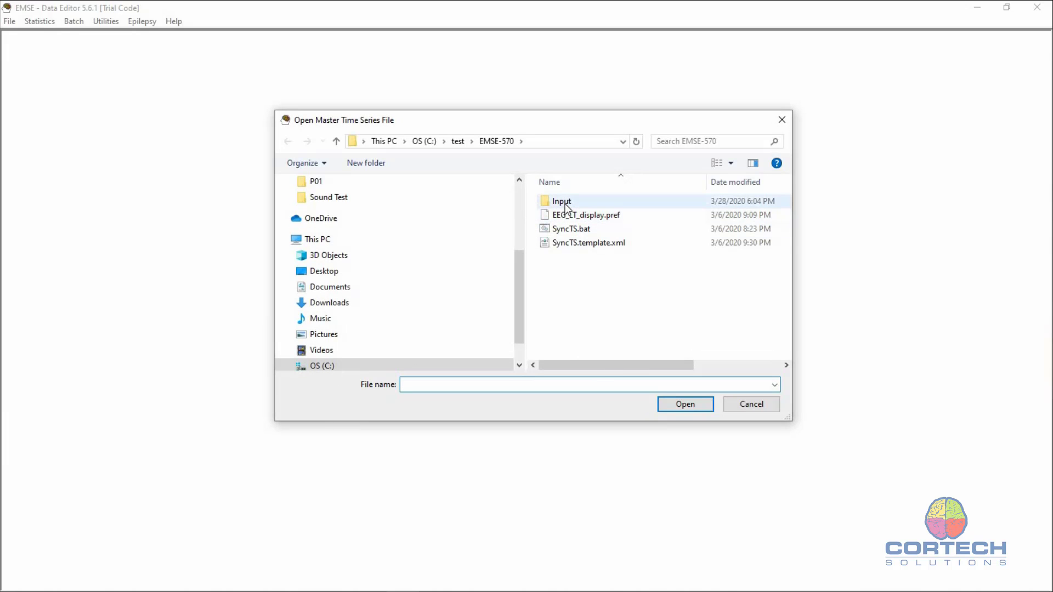
pyautogui.doubleClick(565, 204)
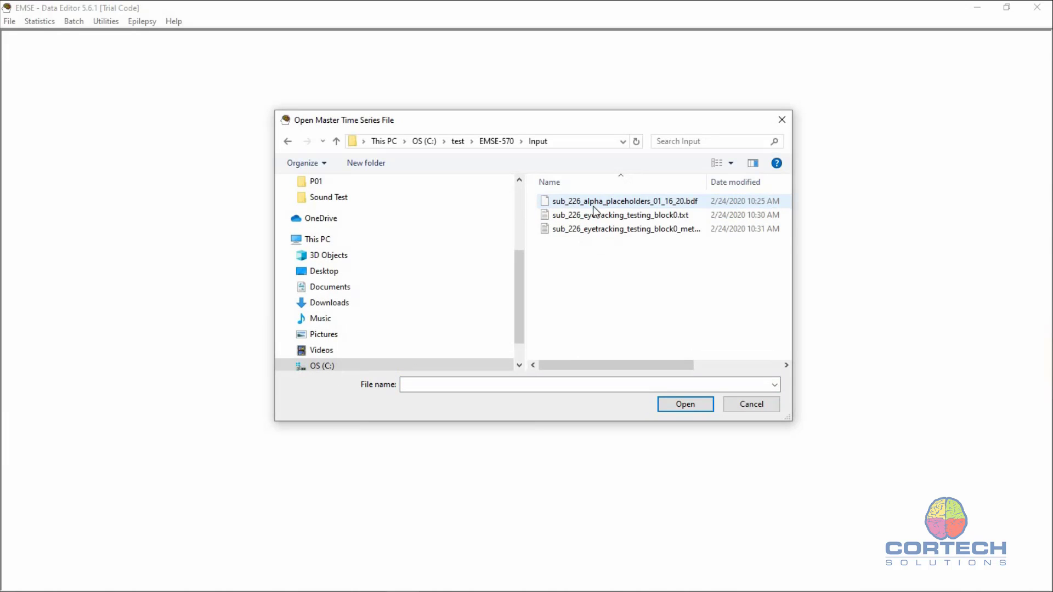
pyautogui.doubleClick(661, 201)
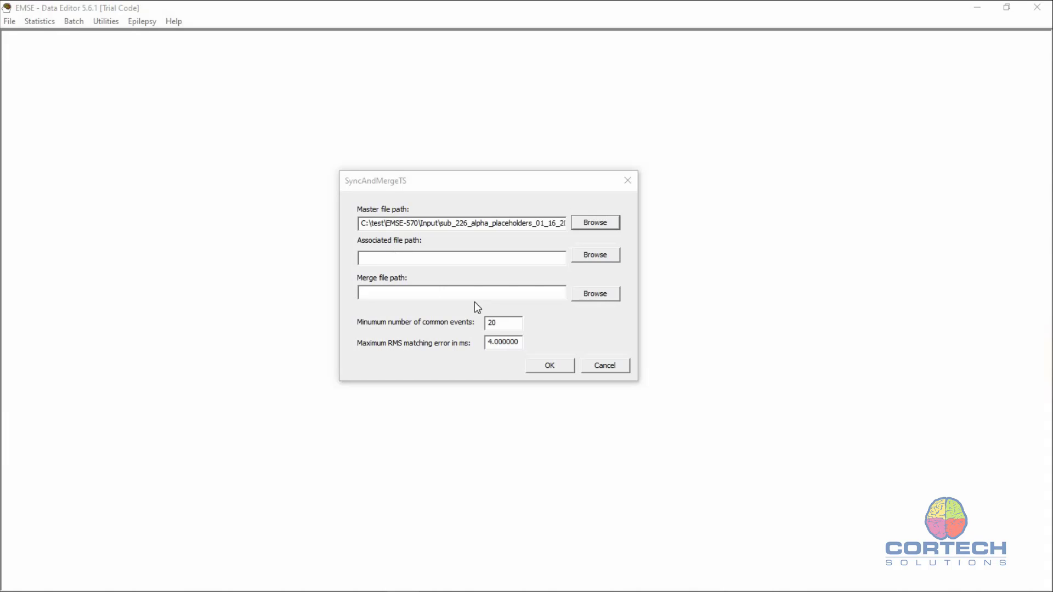
pyautogui.click(605, 256)
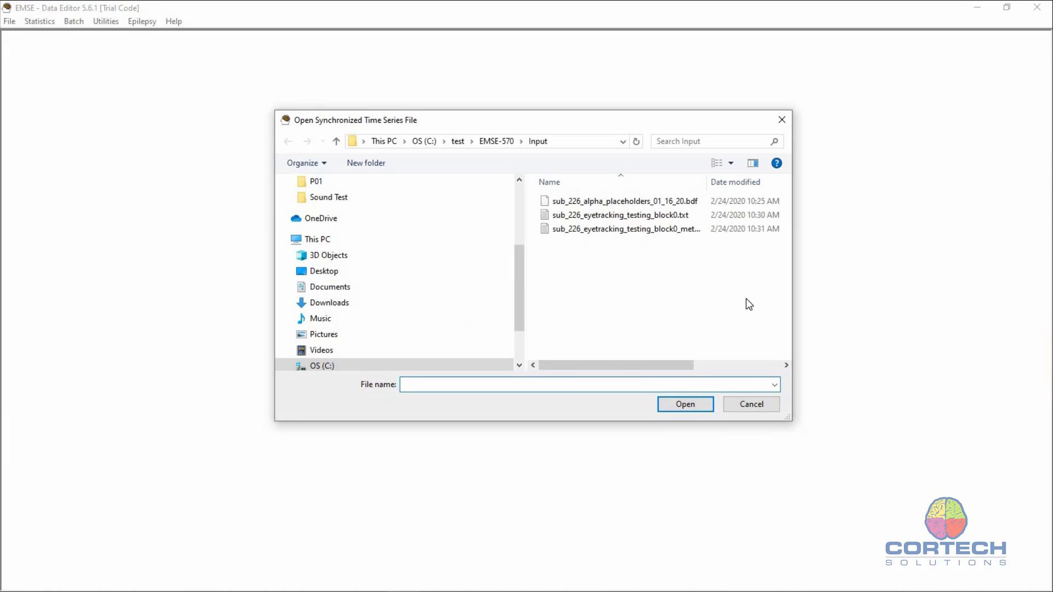
pyautogui.doubleClick(641, 219)
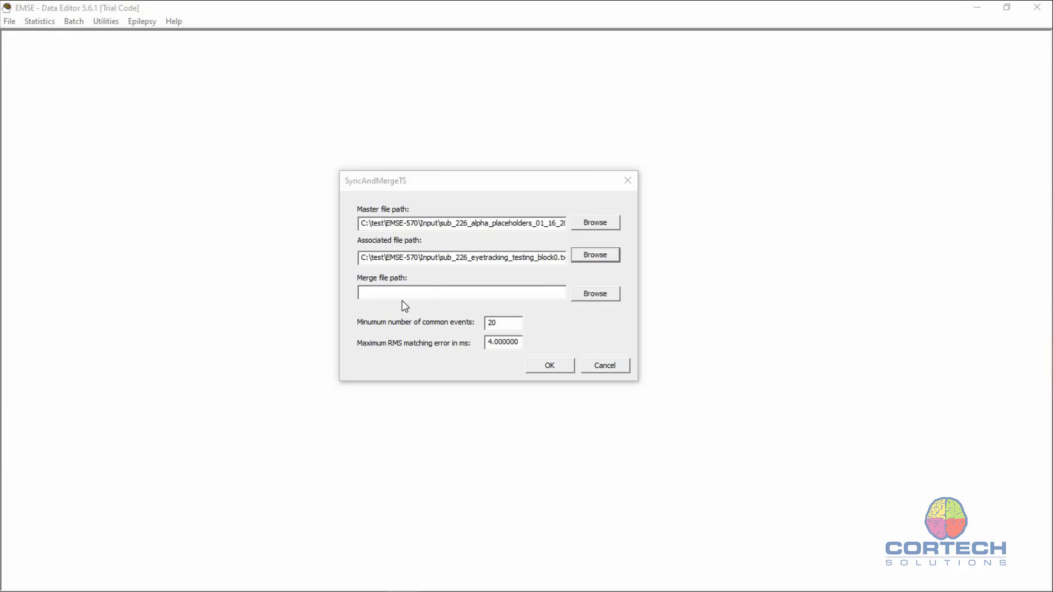
# - Set the merge file to ActiveTwo_LiveTrack in the EMSE-570 folder and run the merge
pyautogui.click(596, 294)
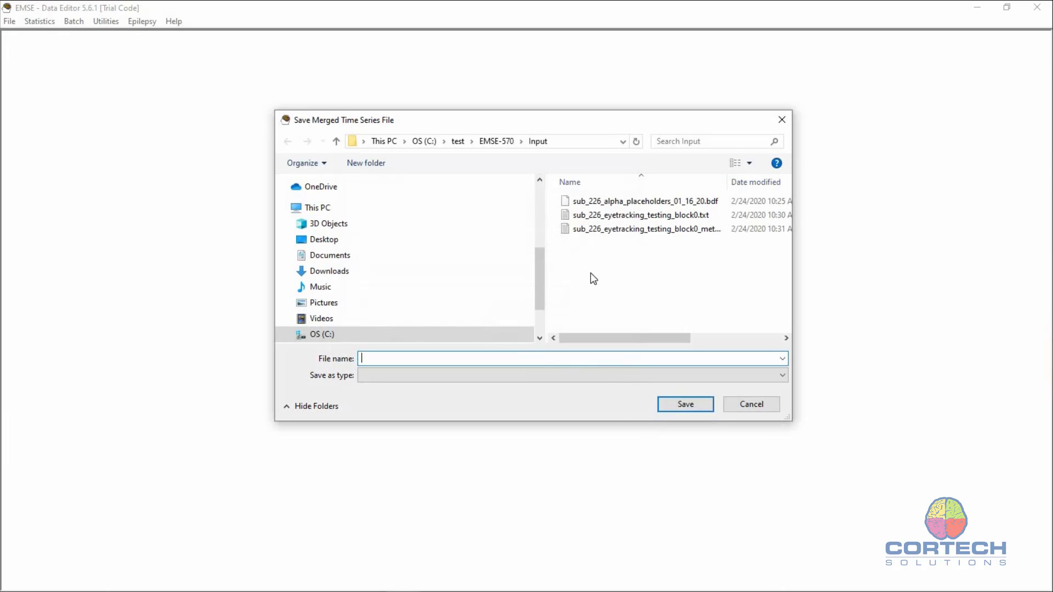
pyautogui.click(490, 143)
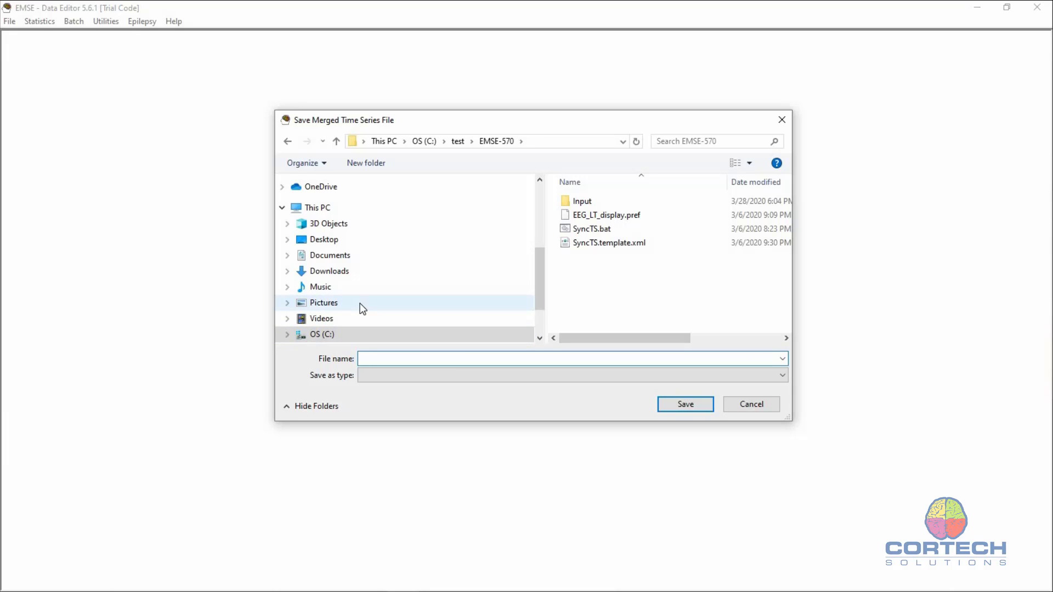
pyautogui.write('ActiveTwo_LiveTrack')
pyautogui.click(700, 406)
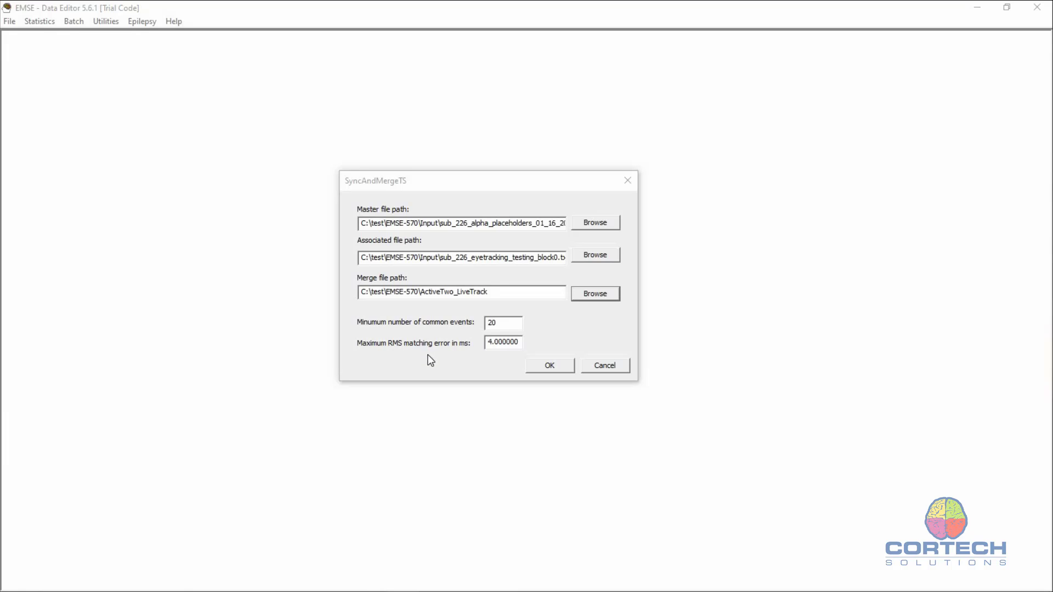
pyautogui.click(551, 366)
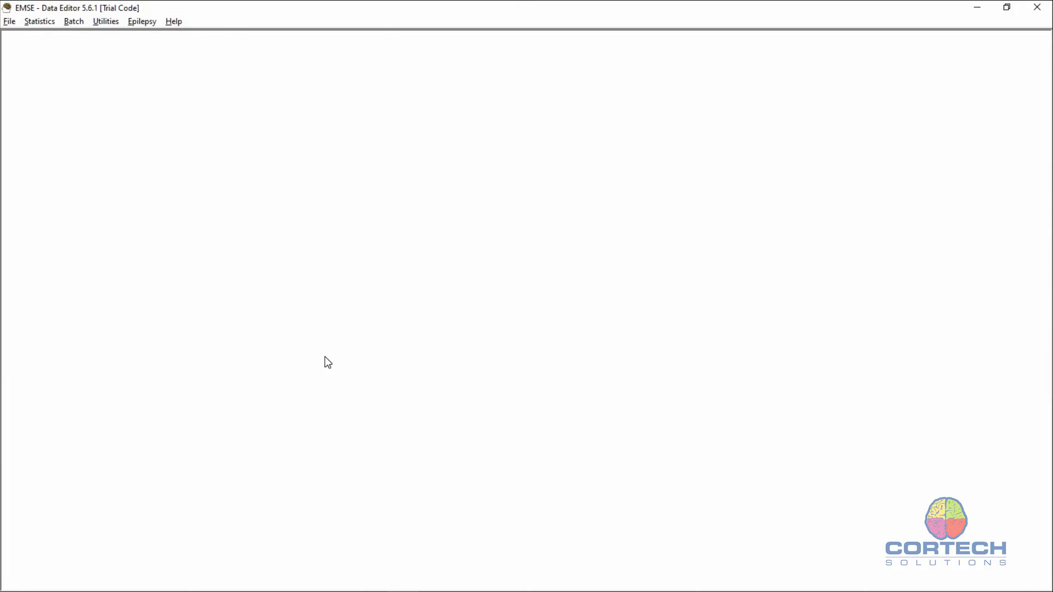
# - Switch to File Explorer and examine the merge output files in the EMSE-570 folder and its Input subfolder
pyautogui.hotkey('alt', 'Tab')
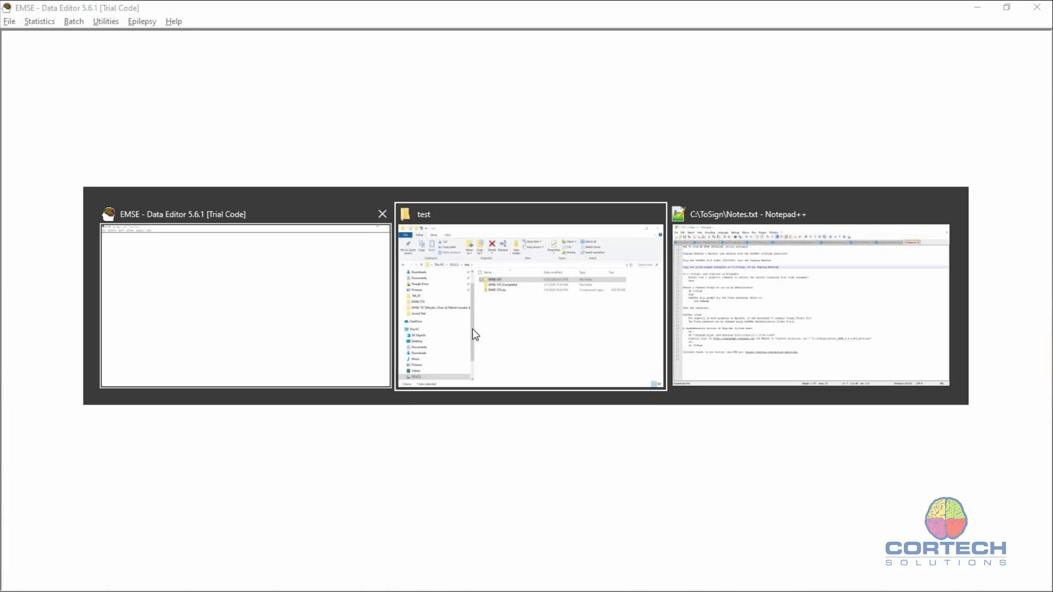
pyautogui.click(537, 343)
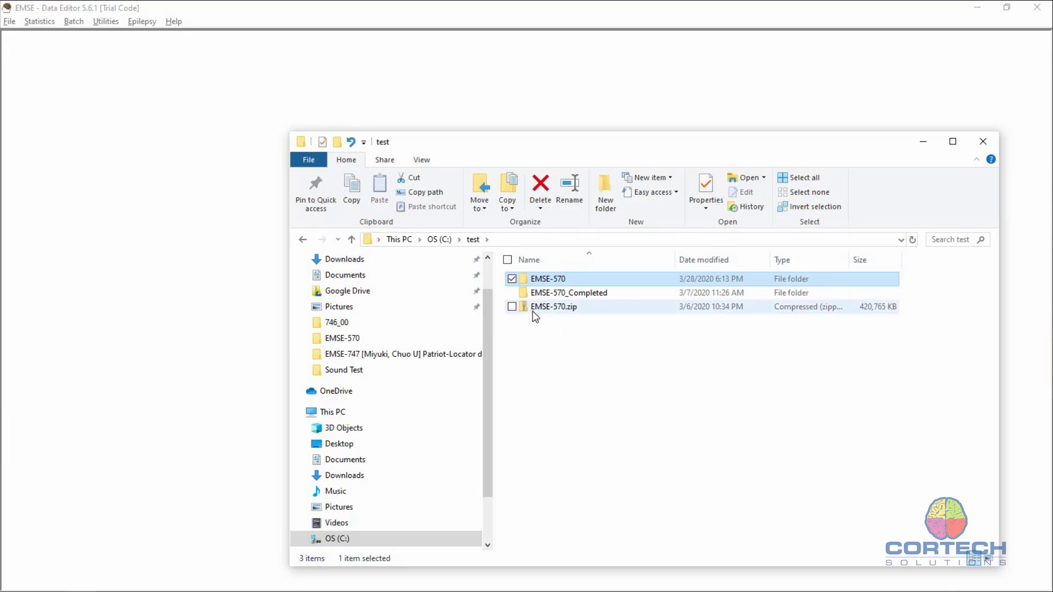
pyautogui.doubleClick(543, 279)
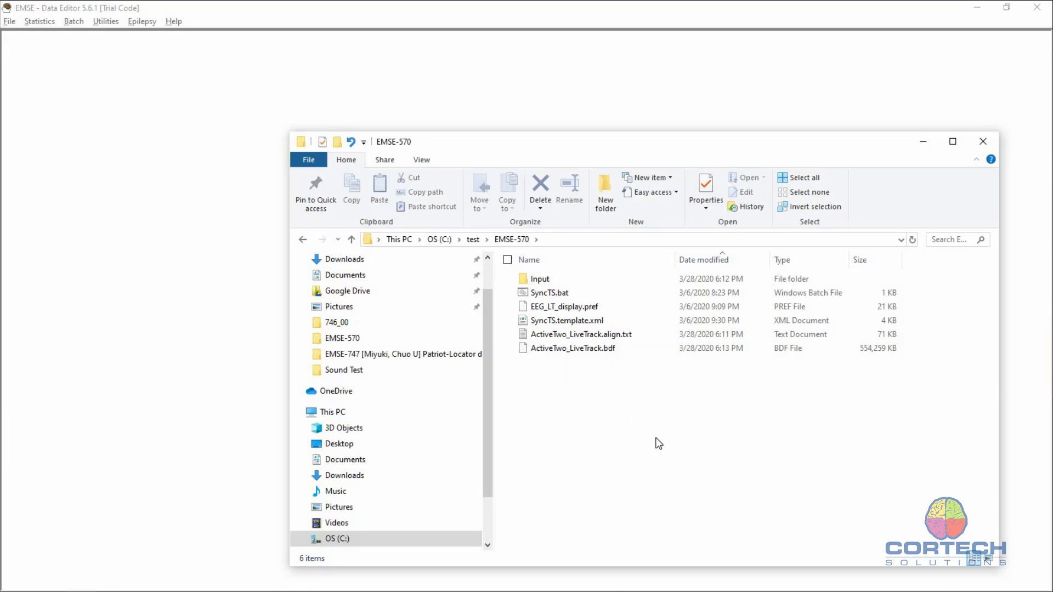
pyautogui.doubleClick(540, 279)
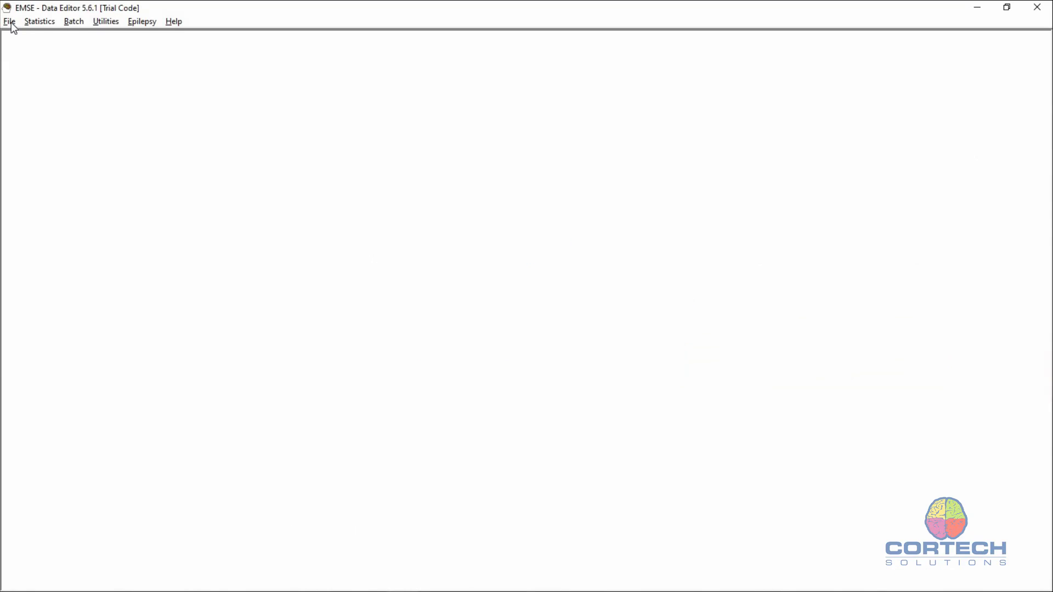
# - Create a new workspace in EMSE Data Editor and add ActiveTwo_LiveTrack.bdf as time series data to Project 1
pyautogui.click(10, 22)
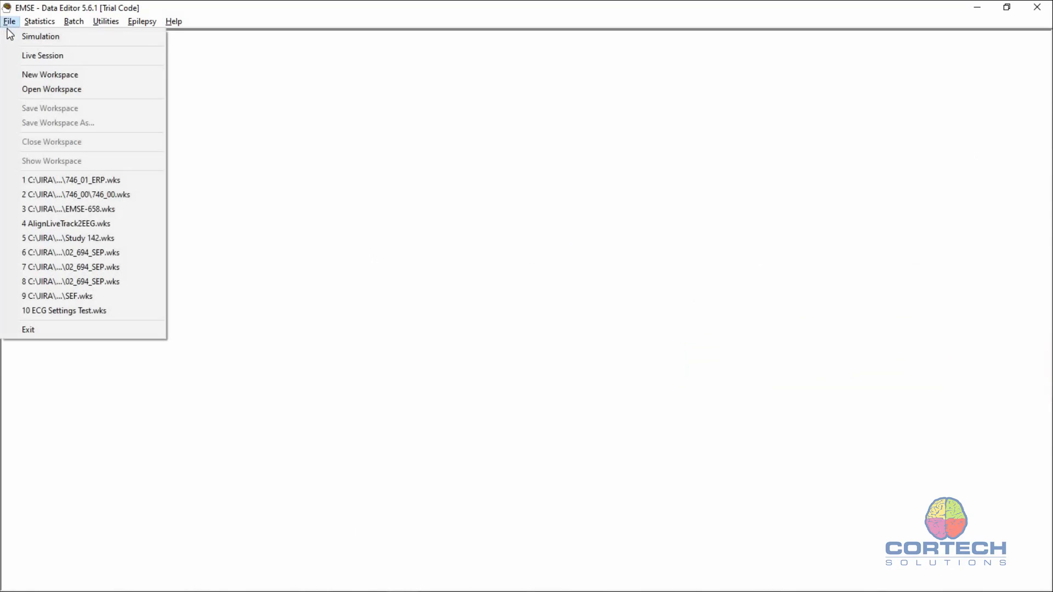
pyautogui.click(31, 74)
pyautogui.click(61, 68)
pyautogui.rightClick(60, 68)
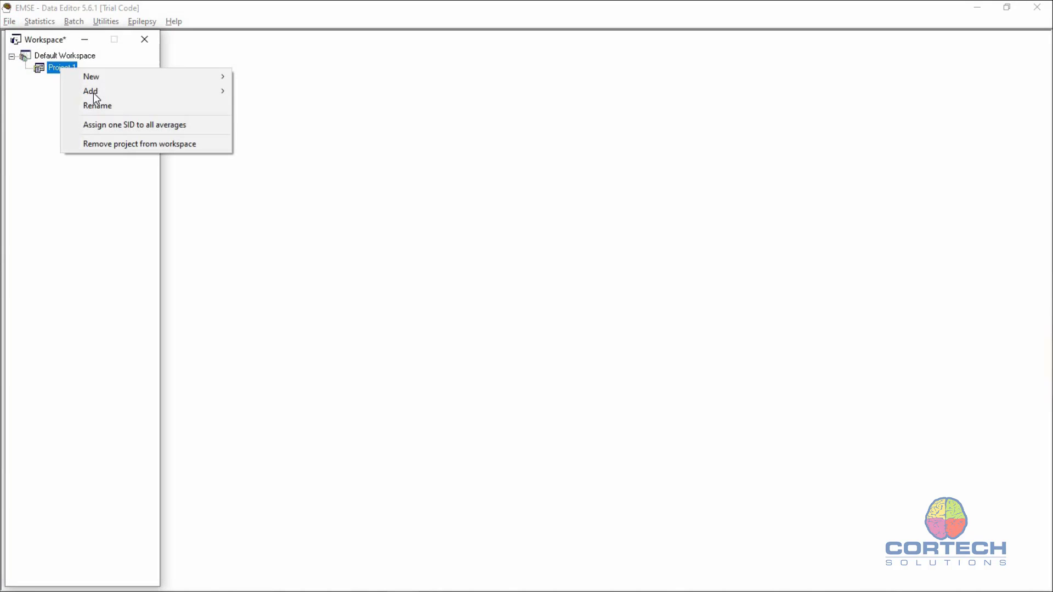
pyautogui.moveTo(109, 91)
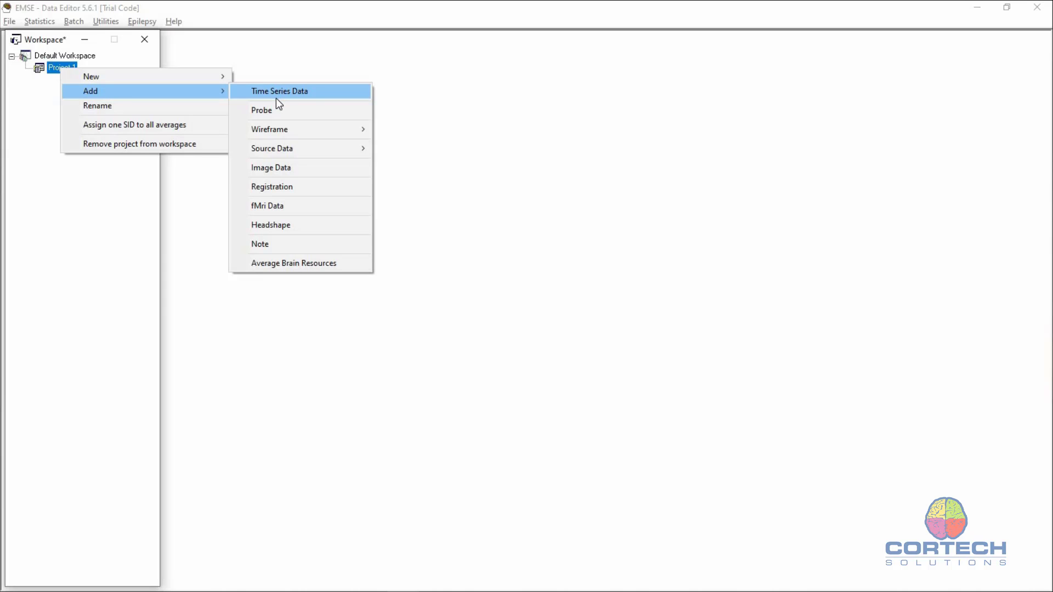
pyautogui.click(284, 96)
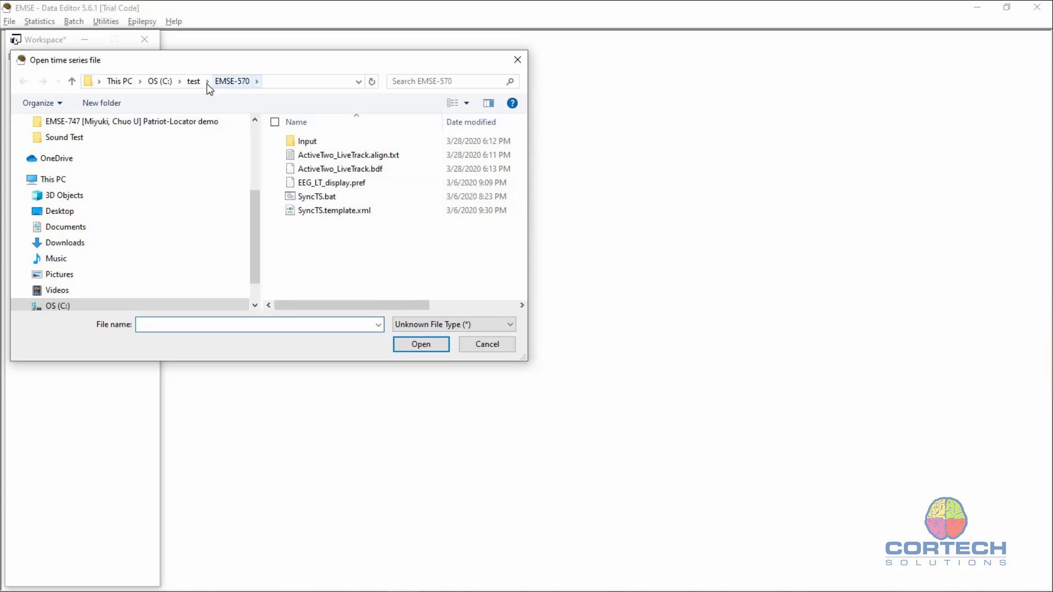
pyautogui.doubleClick(340, 170)
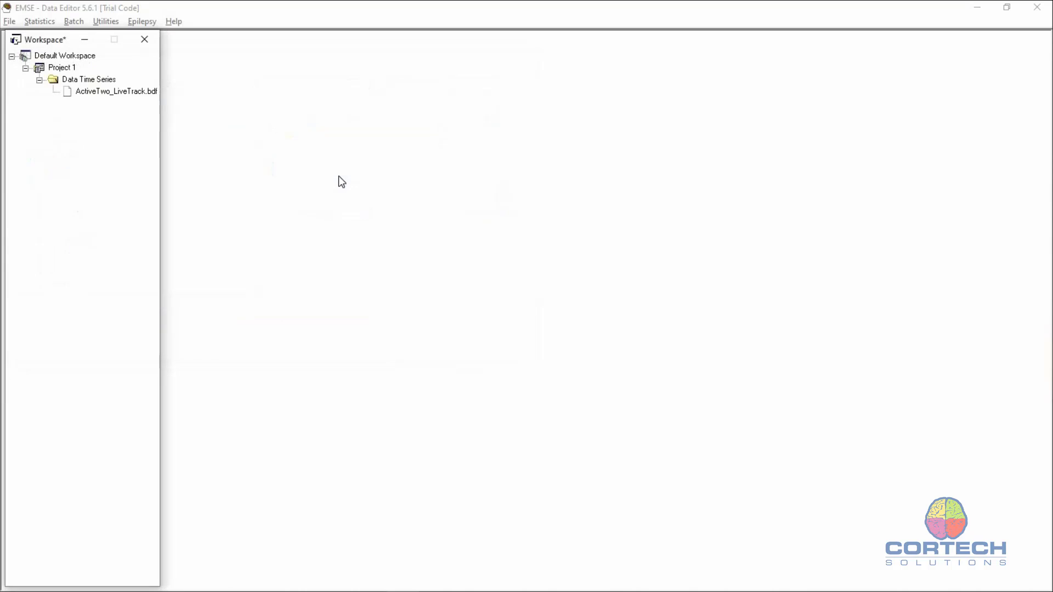
# - Open ActiveTwo_LiveTrack.bdf with a probe made from the average head, matching channel EXG1 to sensor M1 and EXG2 to M2
pyautogui.doubleClick(100, 90)
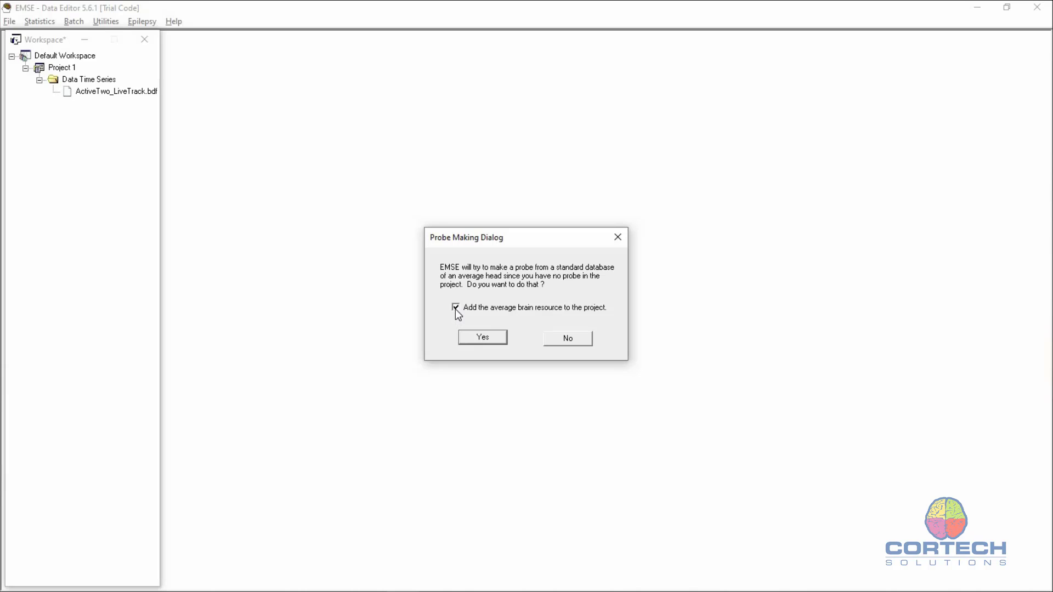
pyautogui.click(485, 336)
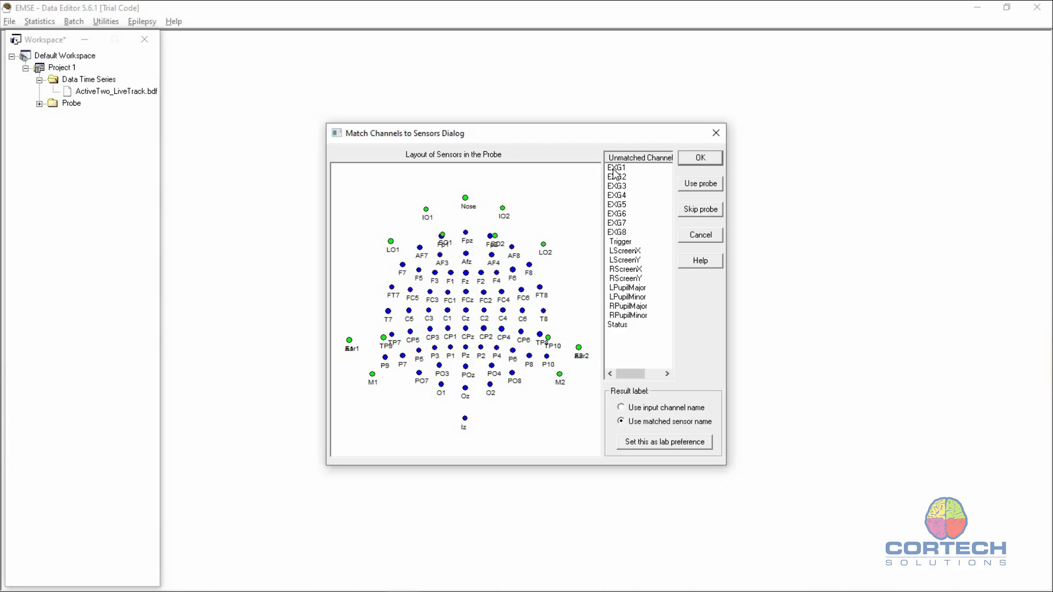
pyautogui.moveTo(613, 168); pyautogui.dragTo(372, 374)
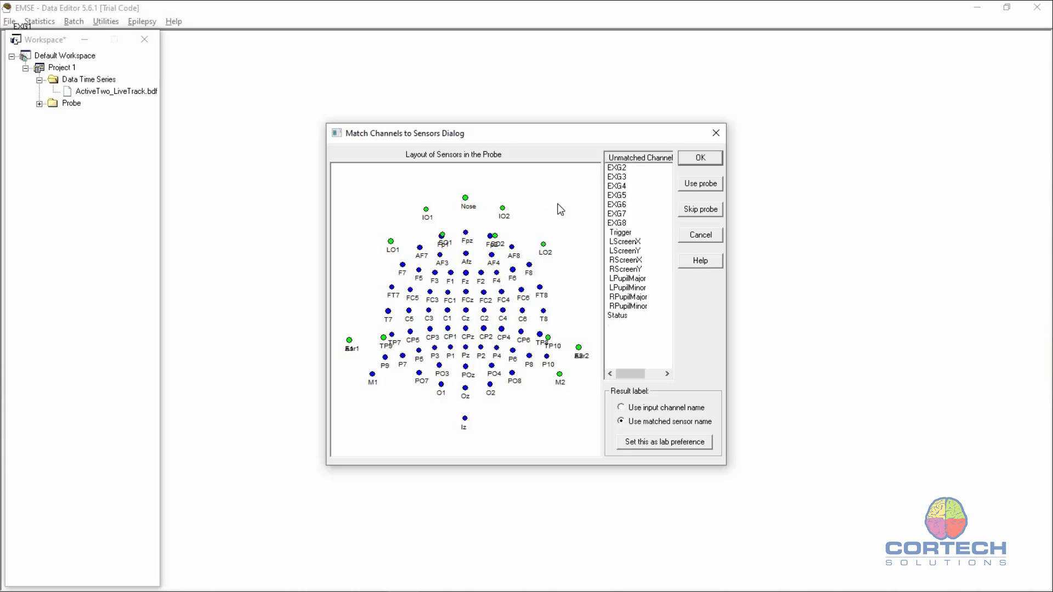
pyautogui.moveTo(618, 166); pyautogui.dragTo(559, 375)
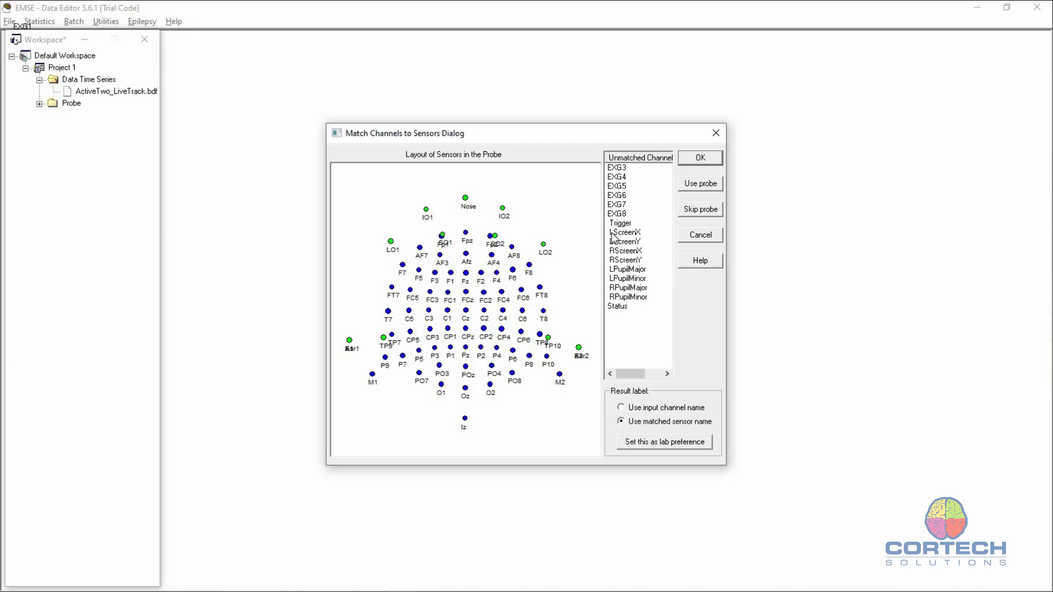
pyautogui.click(701, 158)
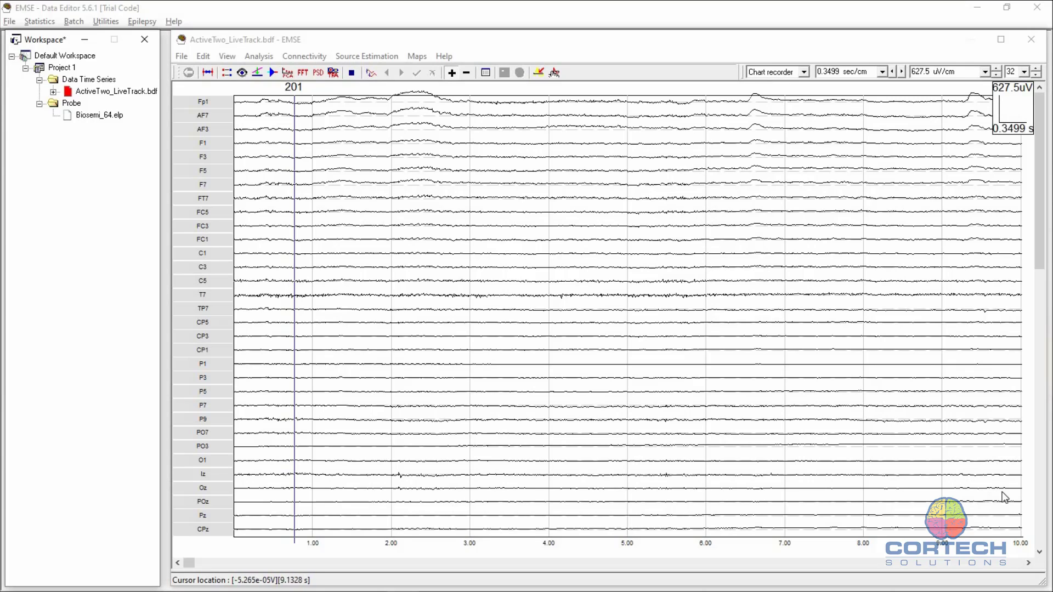
# - Add a Digital Reference Montage filter to the preprocessing list with M1 and M2 as the included reference channels
pyautogui.click(1038, 527)
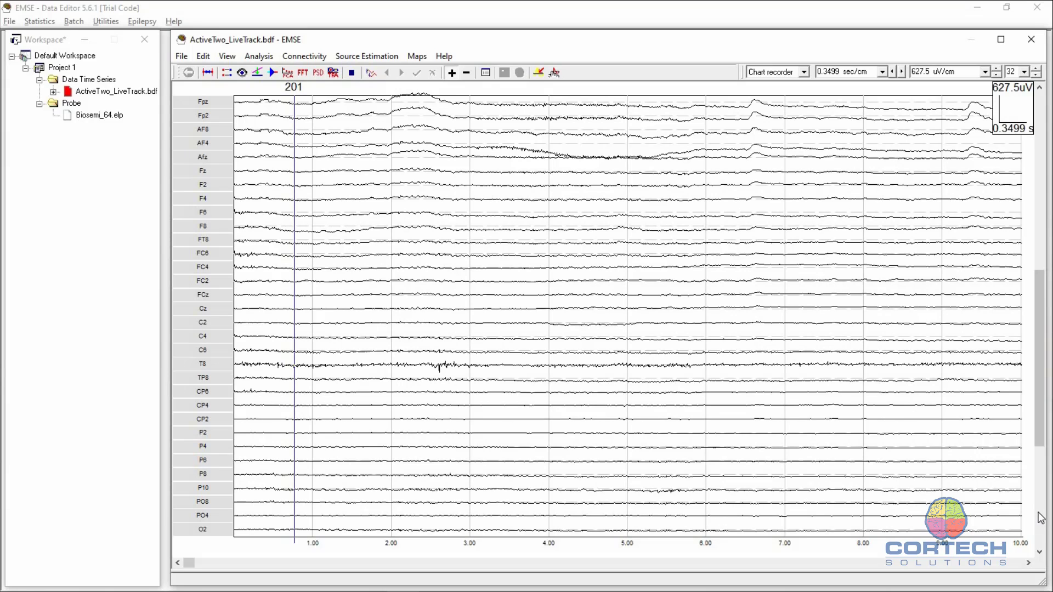
pyautogui.click(1039, 515)
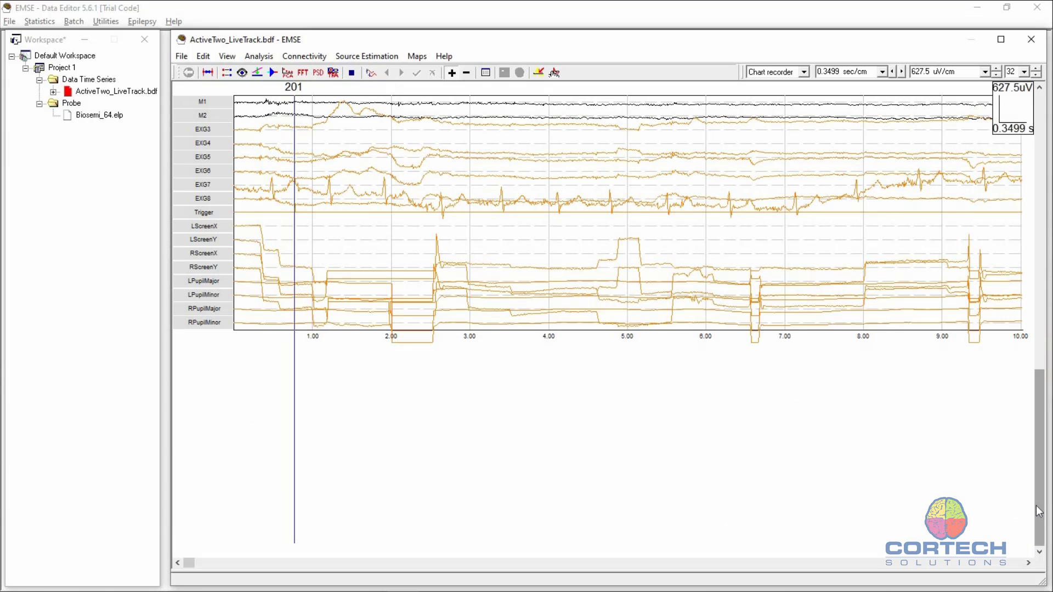
pyautogui.click(1038, 511)
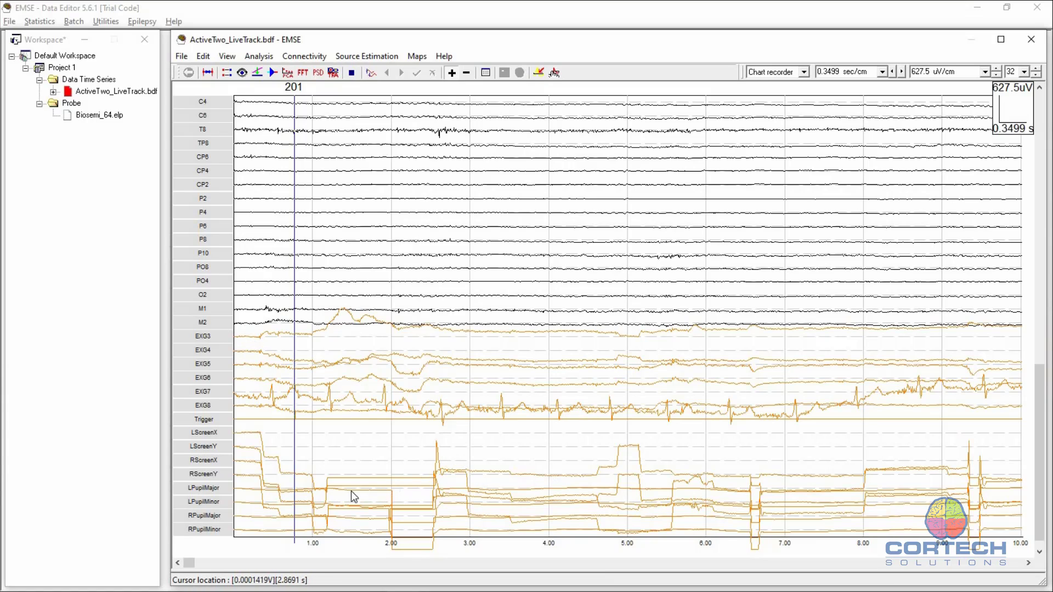
pyautogui.click(275, 76)
pyautogui.click(522, 378)
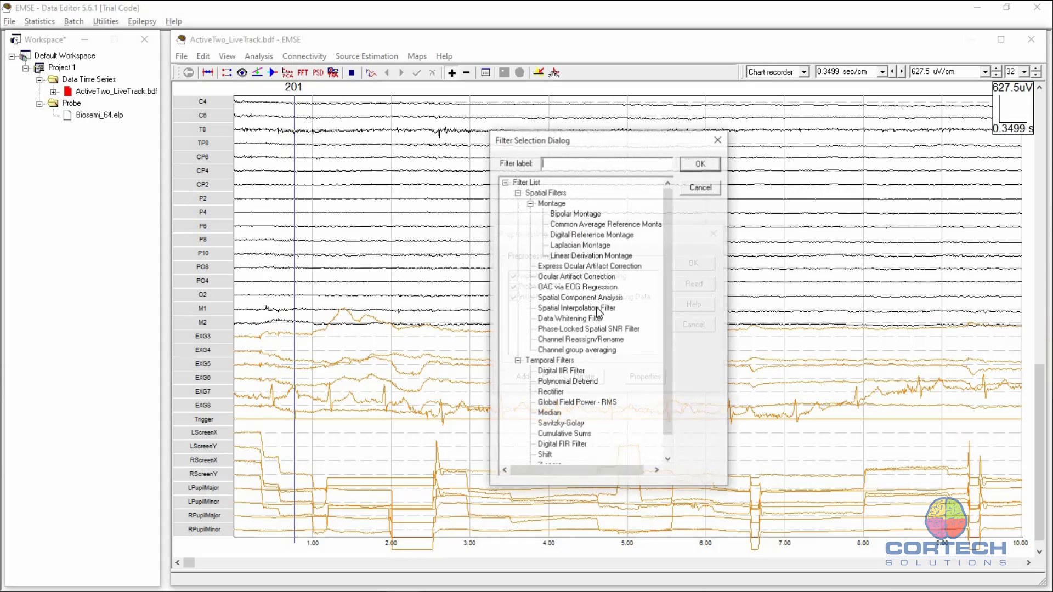
pyautogui.click(596, 236)
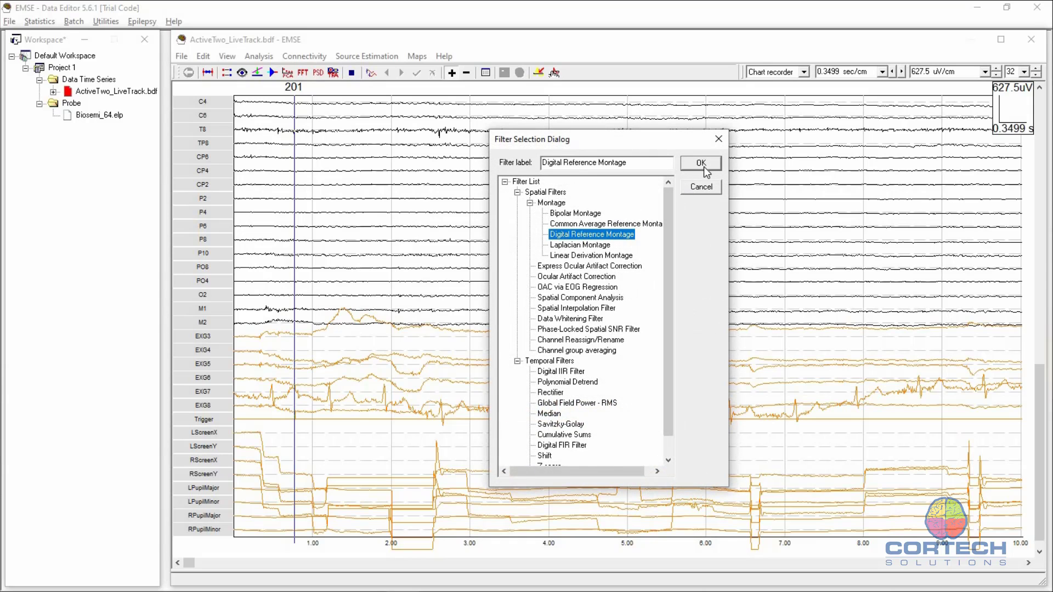
pyautogui.click(702, 164)
pyautogui.scroll(-15, 586, 348)
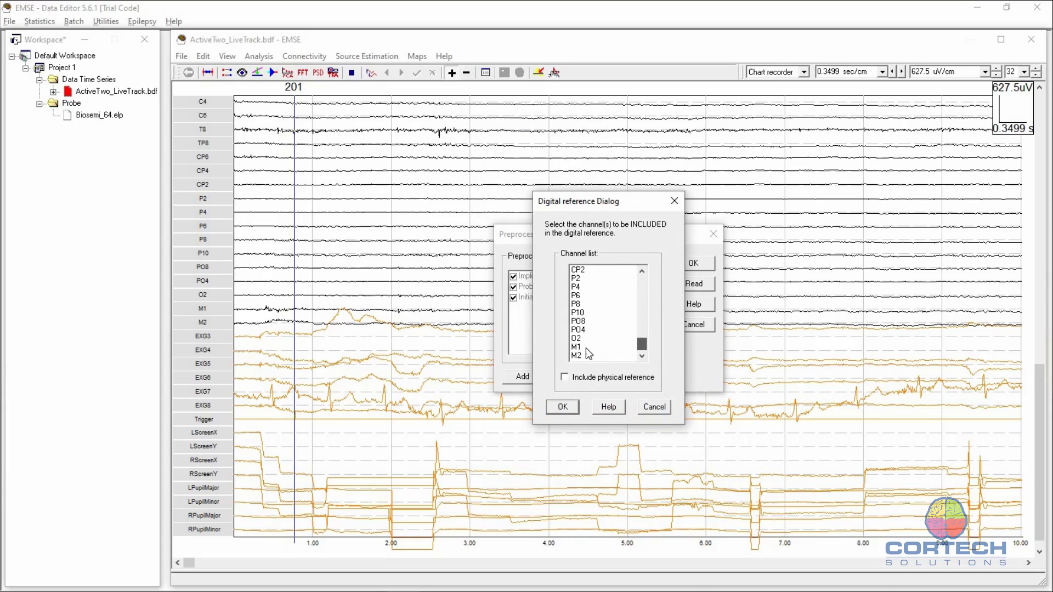
pyautogui.click(577, 346)
pyautogui.keyDown('shift'); pyautogui.click(577, 355); pyautogui.keyUp('shift')
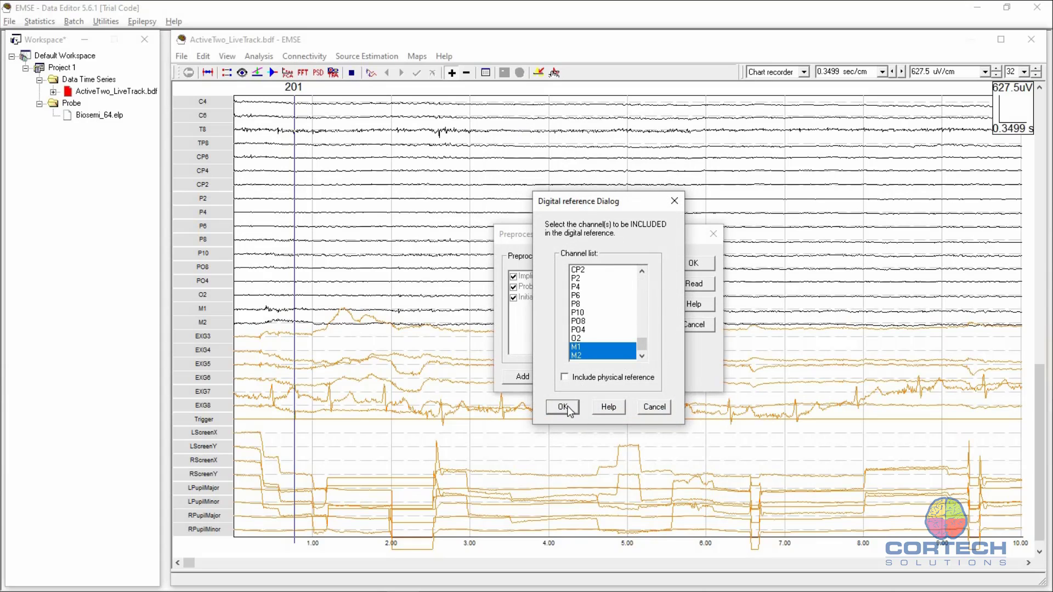
pyautogui.click(567, 406)
# - Add a highpass Digital IIR Filter covering all channels except Trigger, with DC removal enabled, and apply the preprocessing list
pyautogui.click(523, 377)
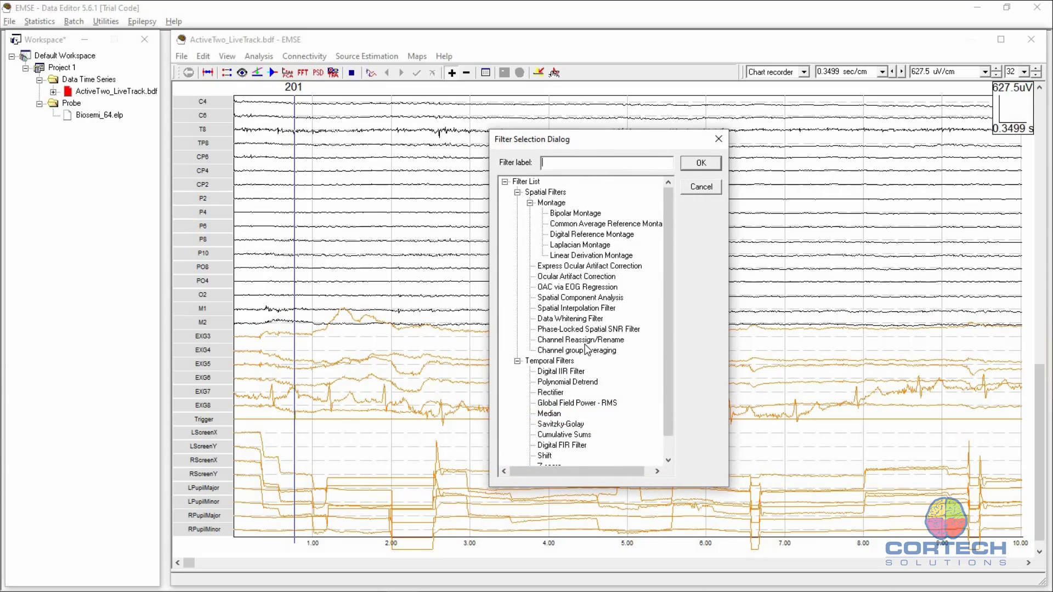
pyautogui.click(560, 371)
pyautogui.click(701, 162)
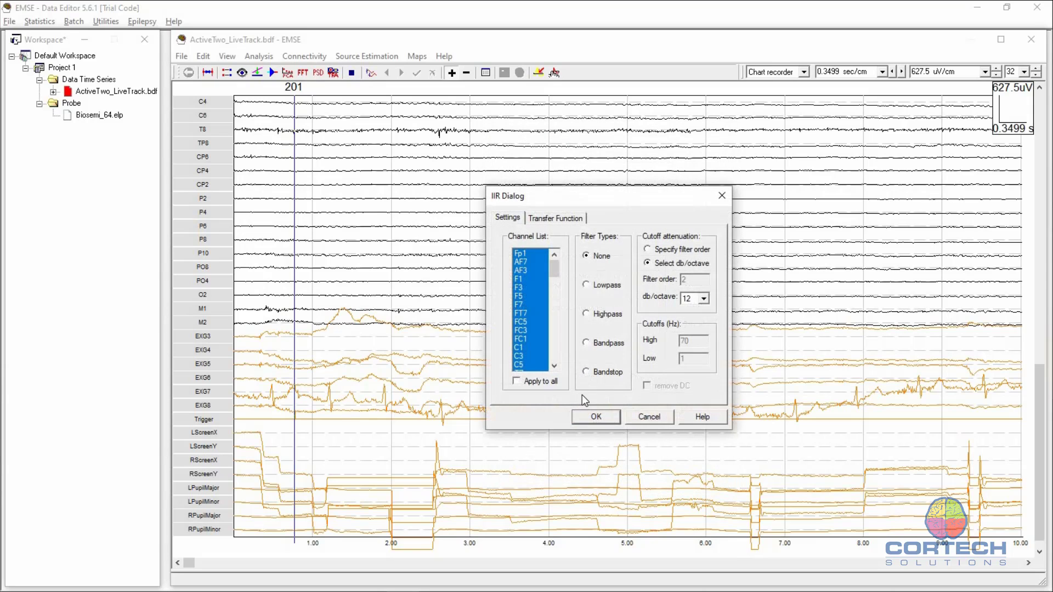
pyautogui.scroll(-15, 554, 353)
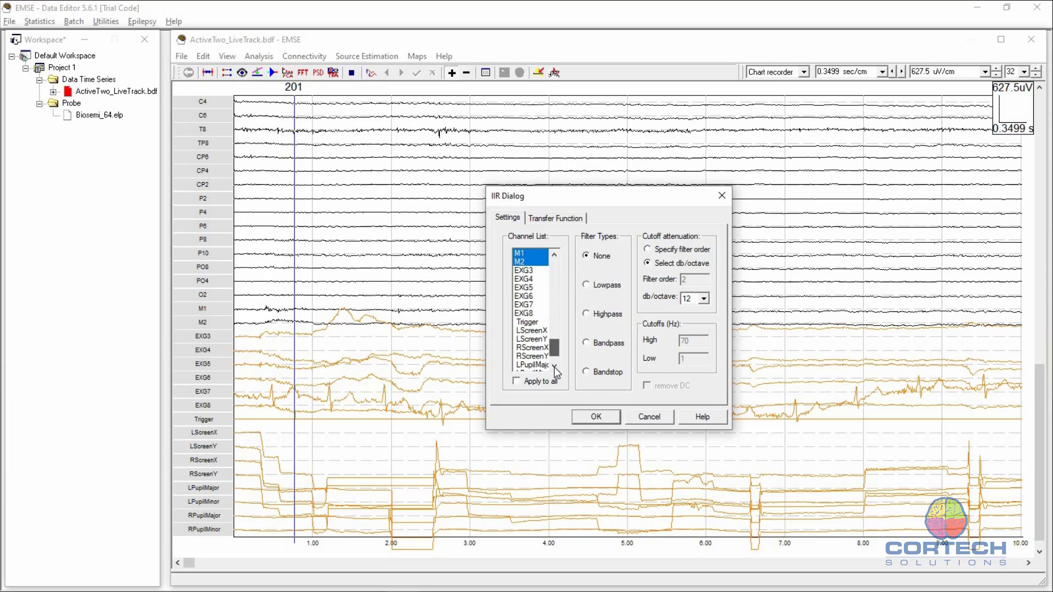
pyautogui.click(517, 381)
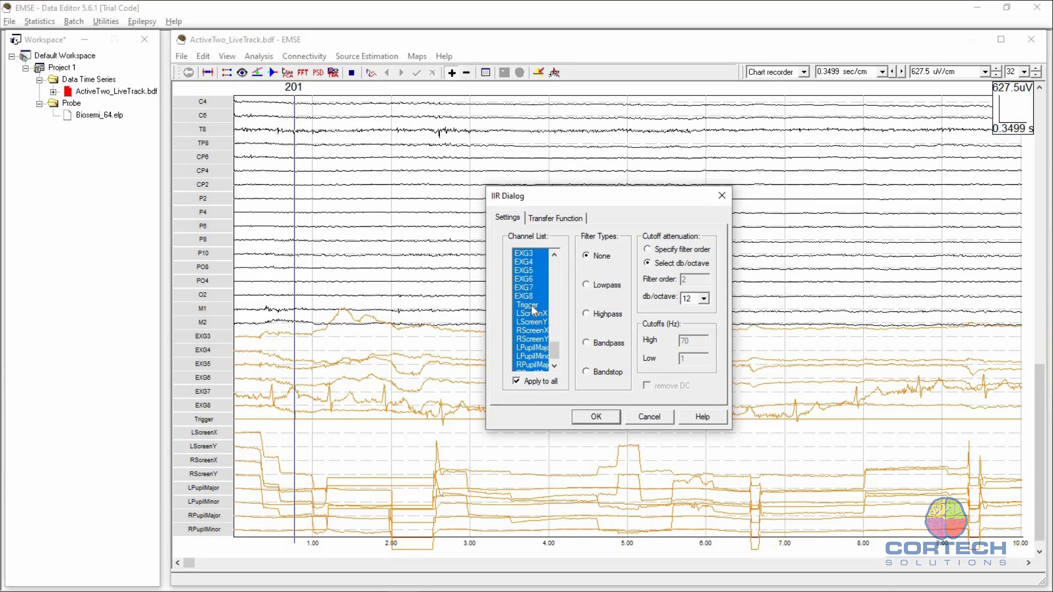
pyautogui.click(534, 308)
pyautogui.click(586, 314)
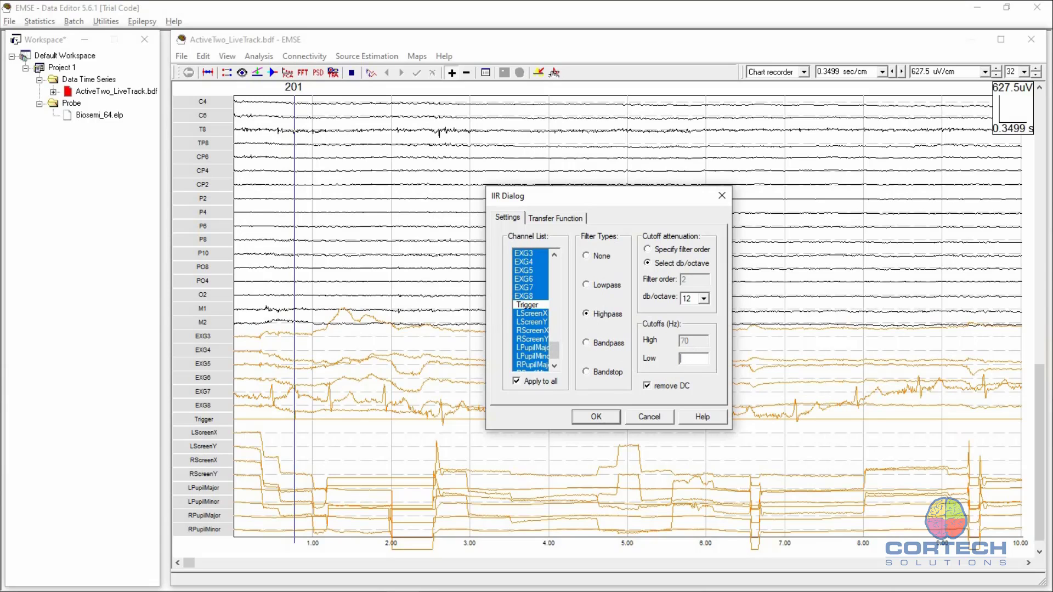
pyautogui.click(593, 416)
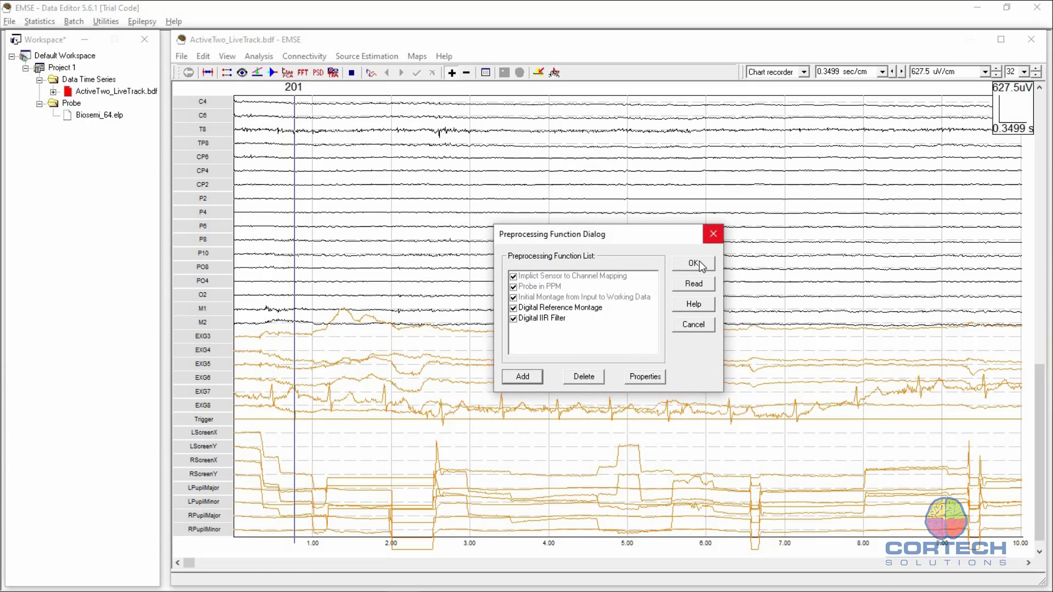
pyautogui.click(693, 264)
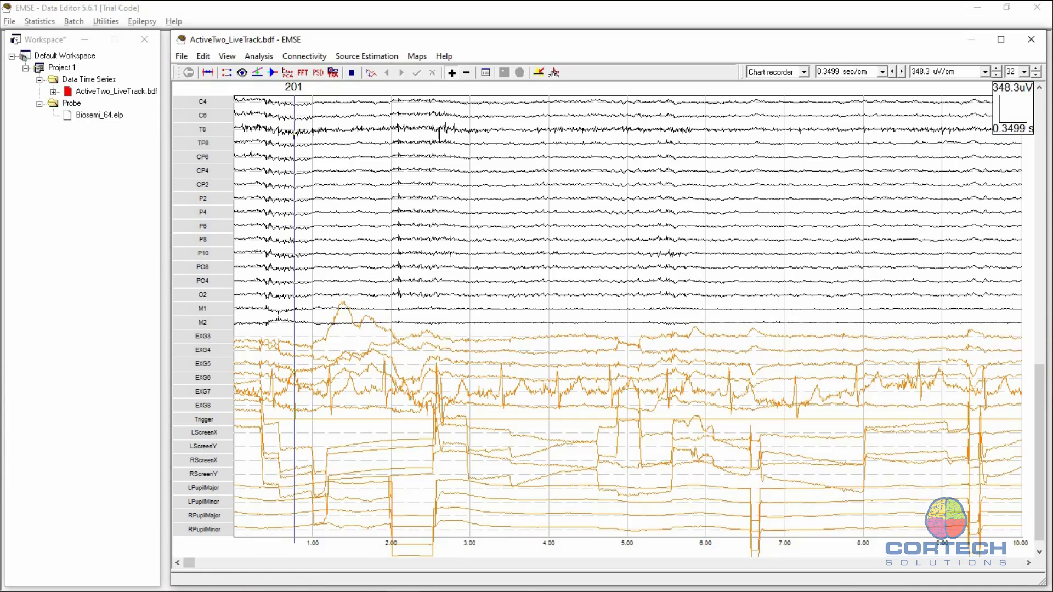
# - Advance the recording to the 20–30 s page and select the eye-tracking dropout from about 23.045 to 23.359 s
pyautogui.click(940, 564)
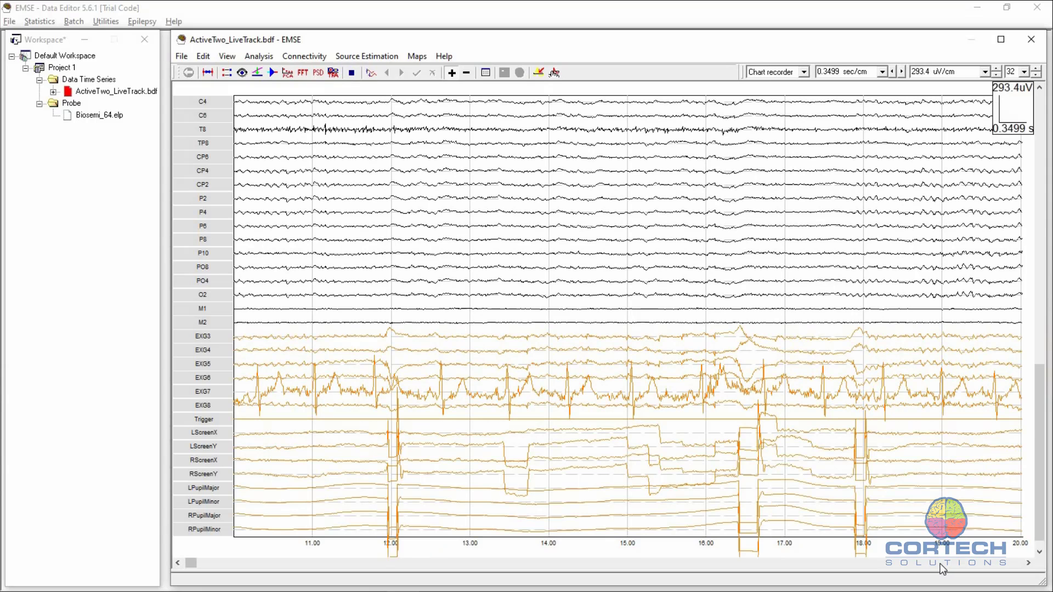
pyautogui.click(940, 564)
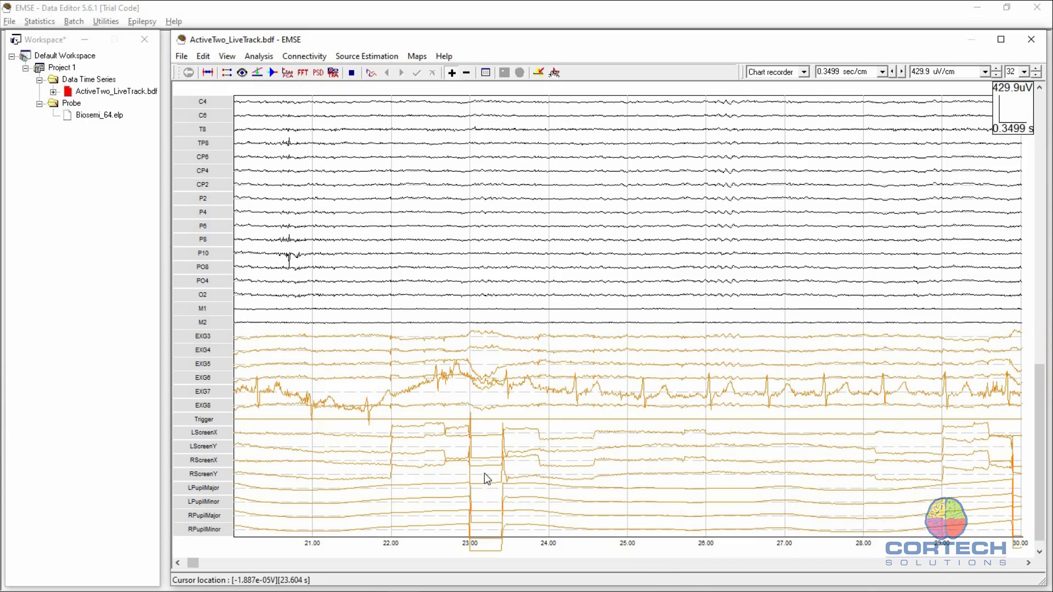
pyautogui.moveTo(474, 469); pyautogui.dragTo(500, 473)
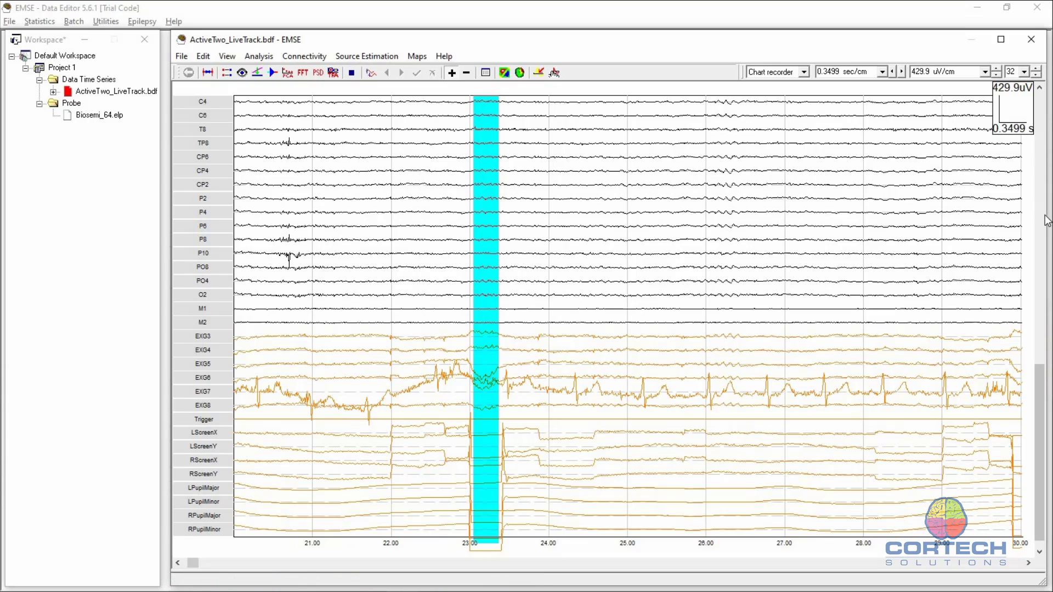
# - Examine the frontal EEG channels in the selected interval and display its topographic voltage map beside the eye-tracking traces
pyautogui.moveTo(1042, 380); pyautogui.dragTo(1041, 301)
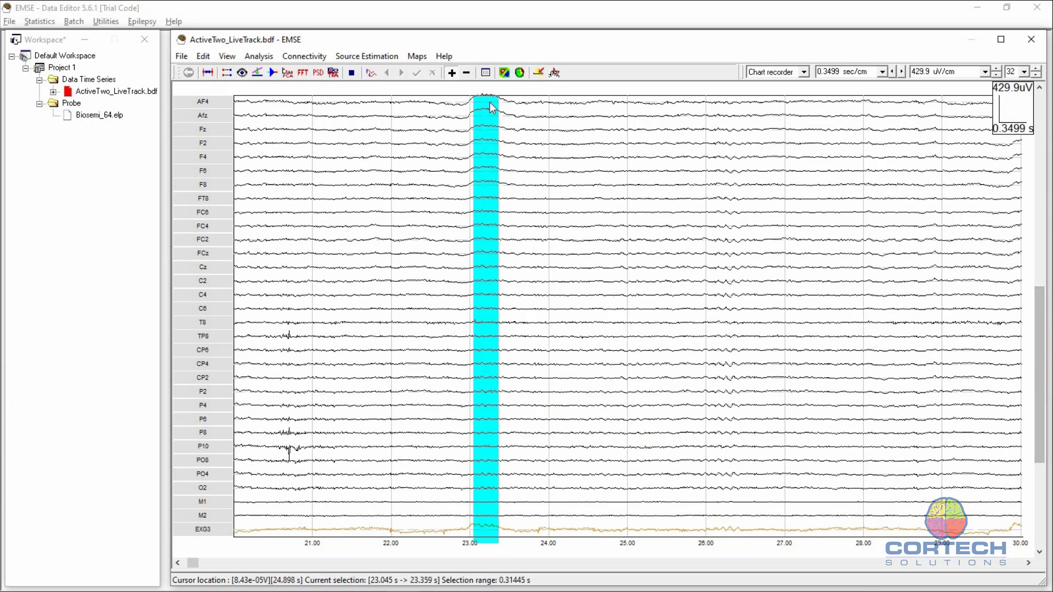
pyautogui.moveTo(1042, 316); pyautogui.dragTo(1036, 258)
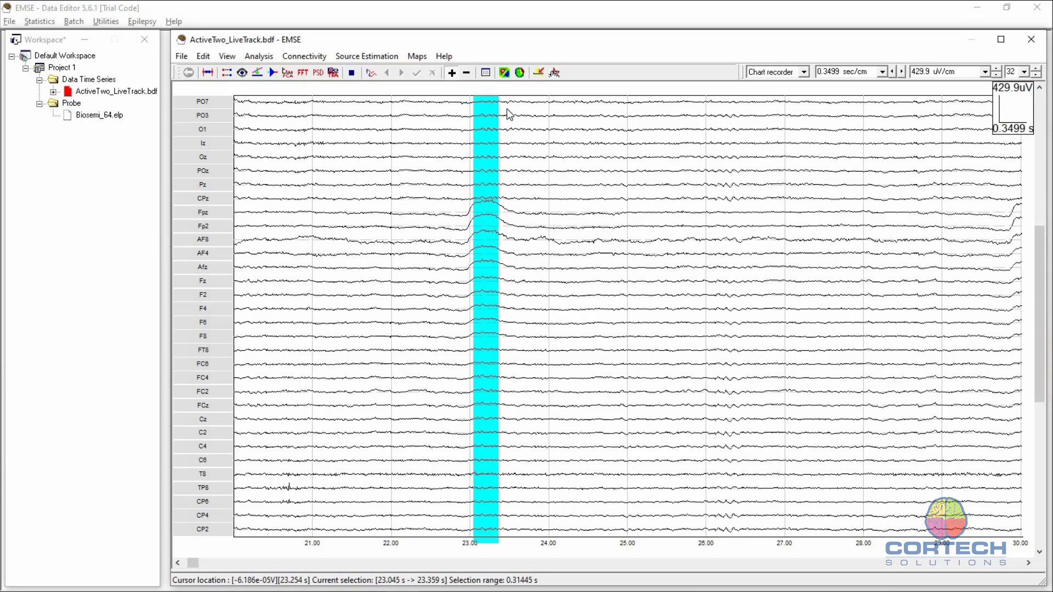
pyautogui.click(504, 73)
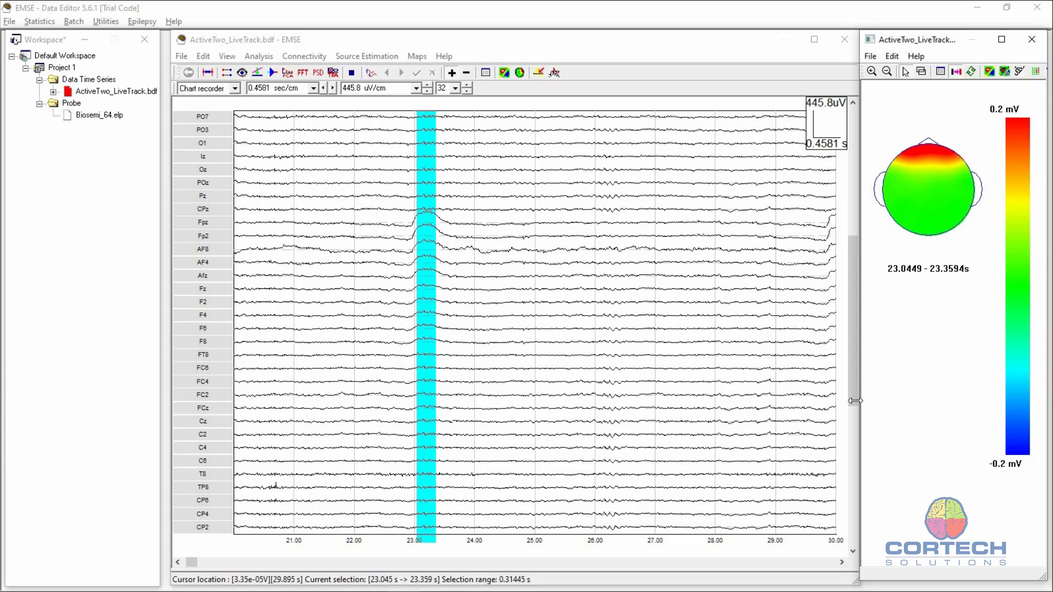
pyautogui.moveTo(853, 403); pyautogui.dragTo(850, 533)
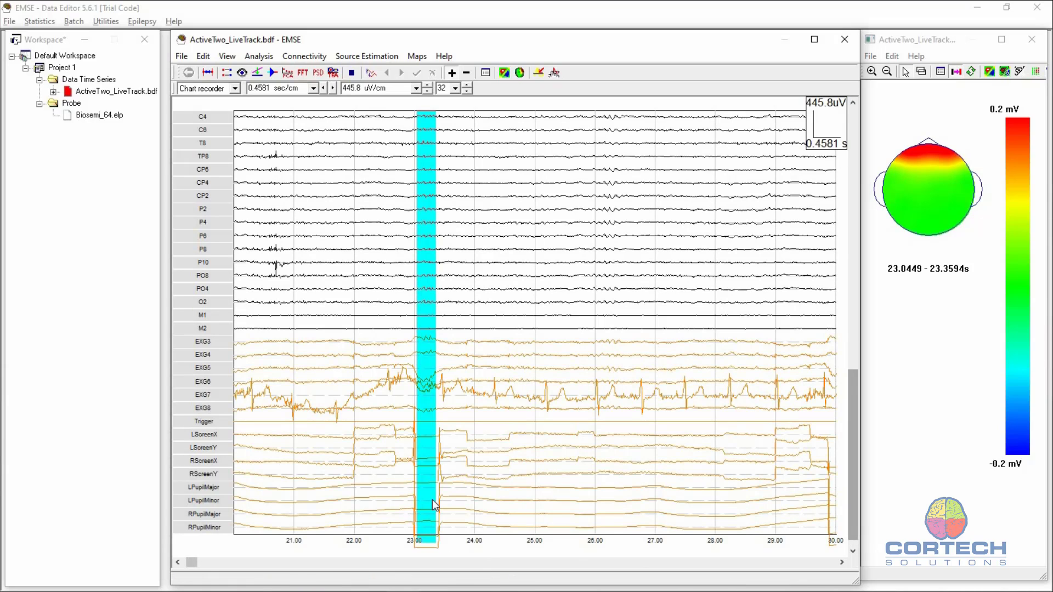